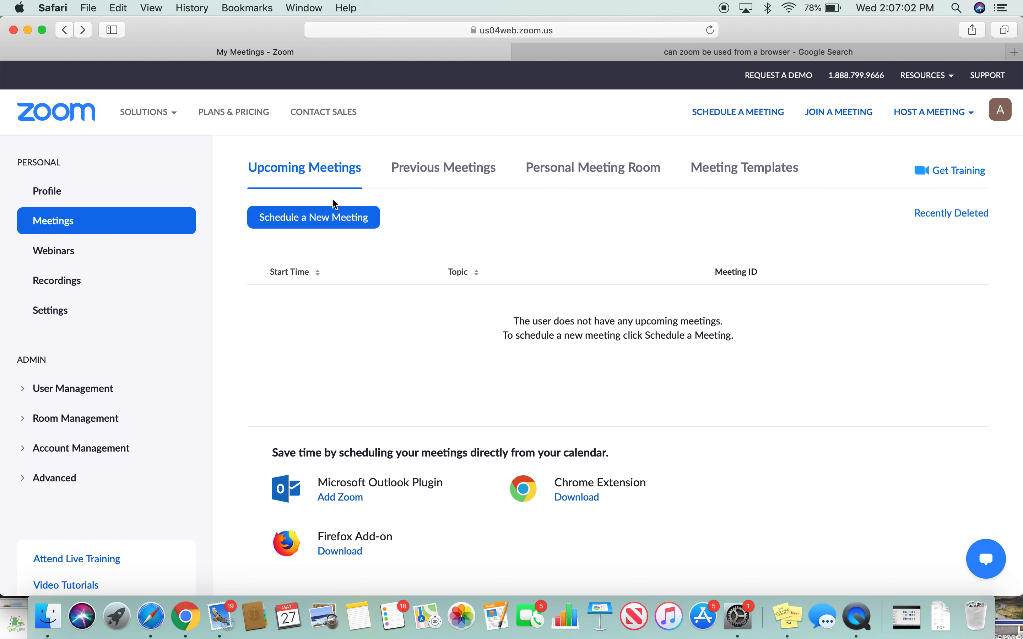
- Choose Schedule a New Meeting from the empty Upcoming Meetings list
left_click(334, 224)
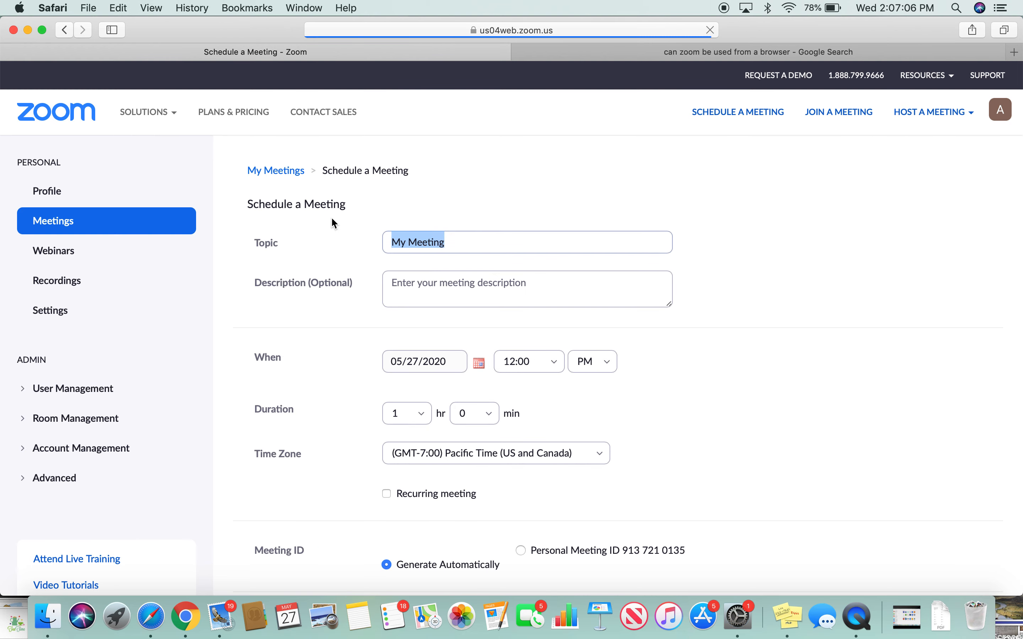
- Set the topic to 'Demonstration' and the description to 'Tutorial for Zoom meeting'
scroll(334, 223, "down", 12)
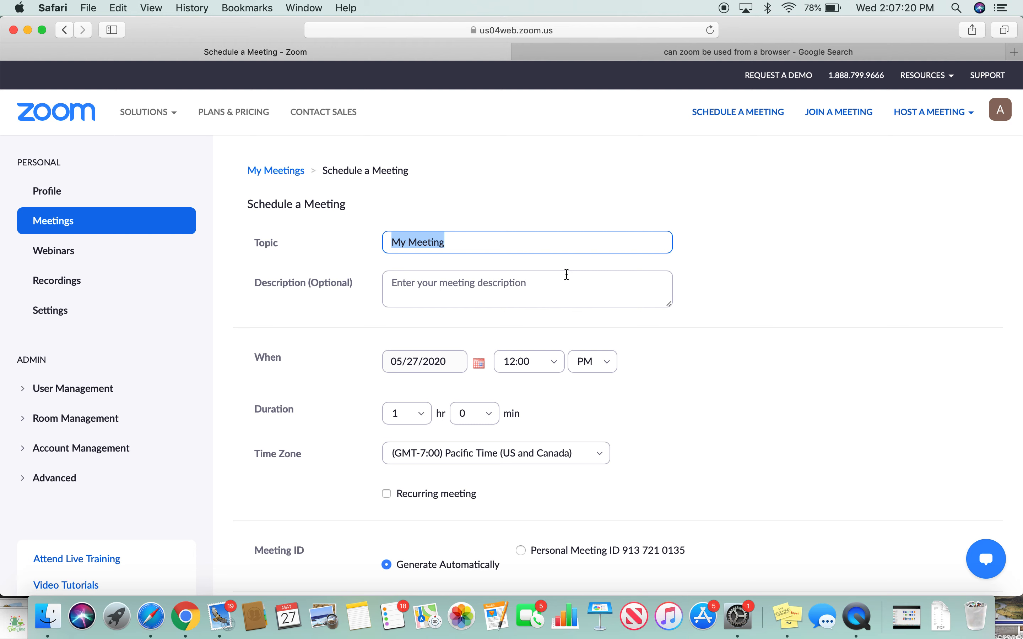
type("Demonstration")
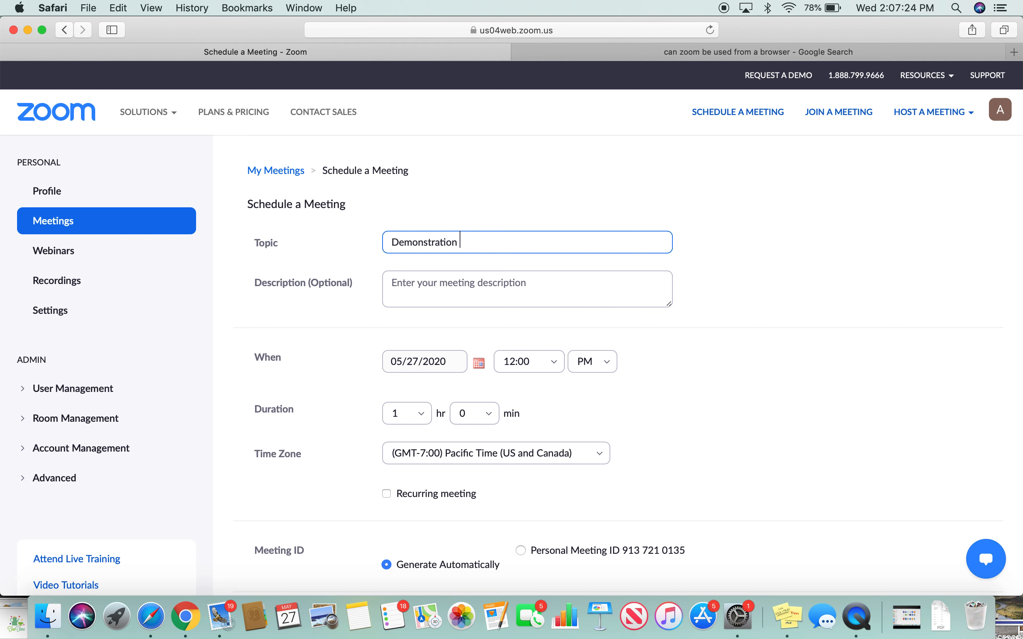
left_click(457, 295)
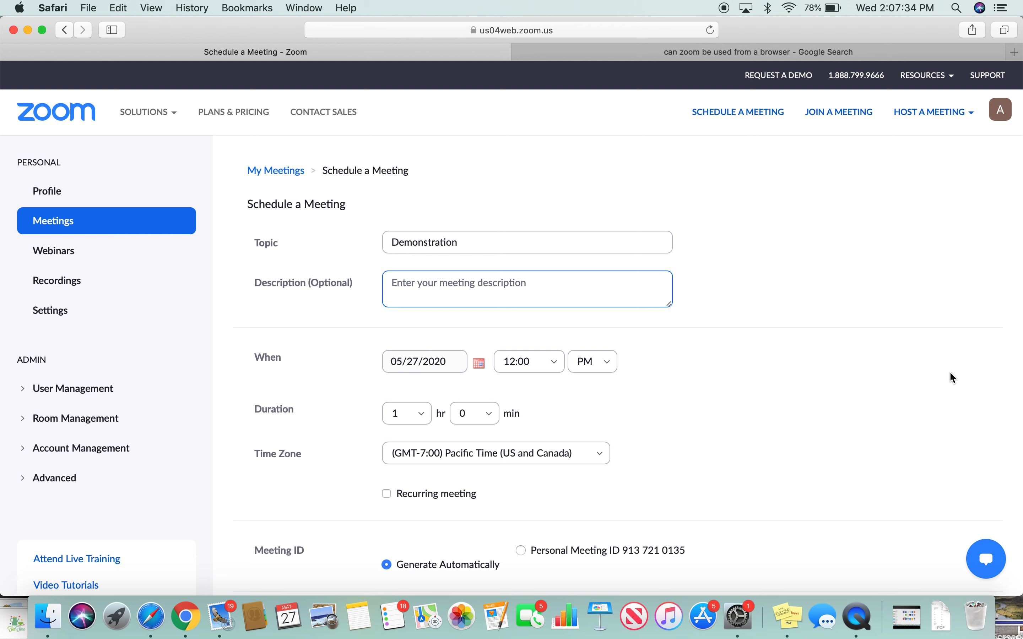
type("Tutorial ")
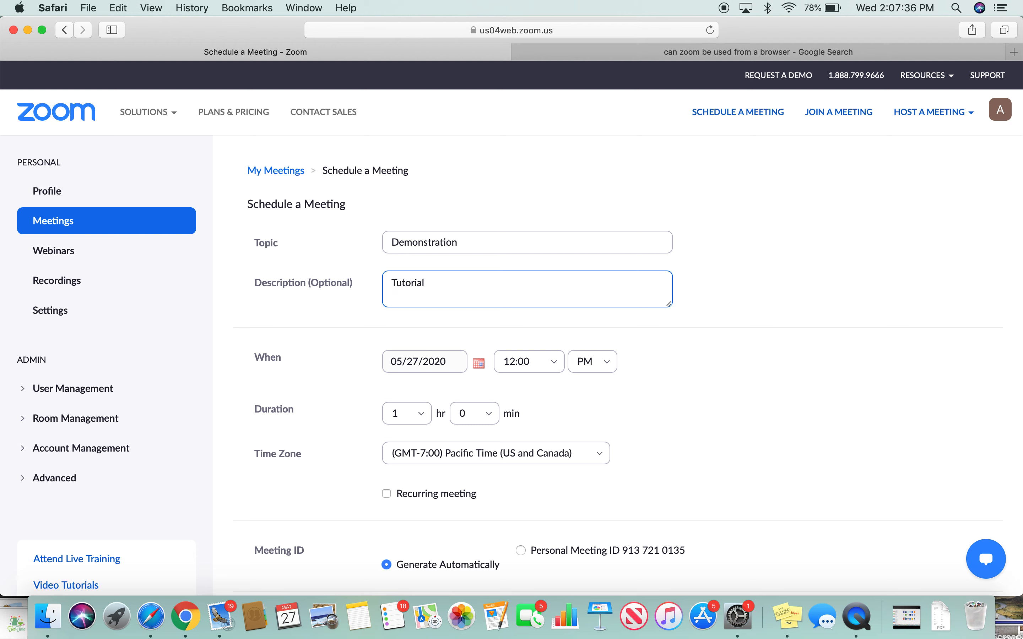
type("for Zoom meeting")
scroll(484, 369, "down", 2)
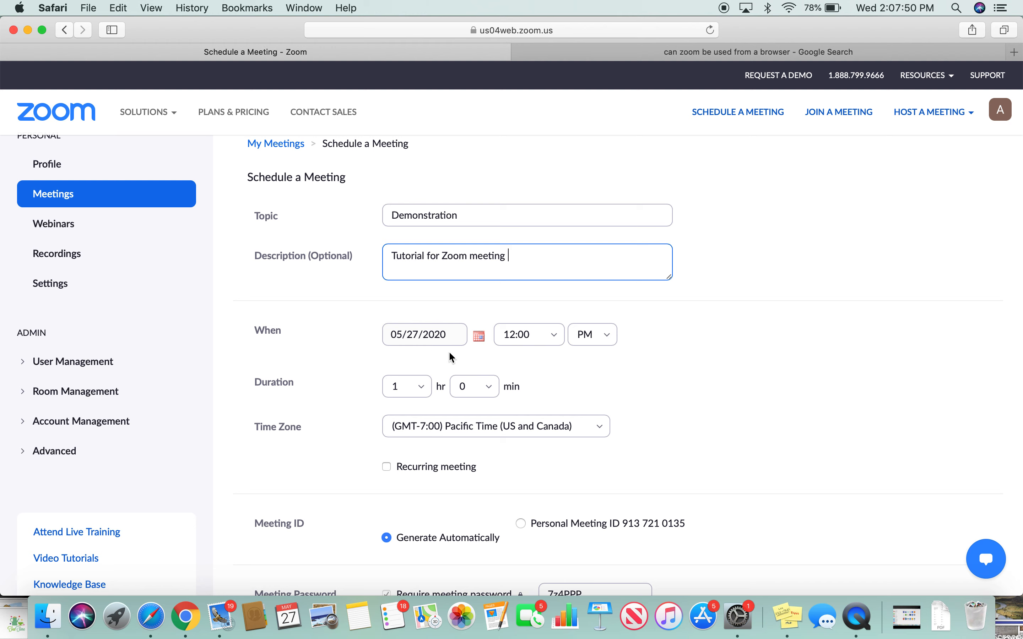
- Schedule the meeting for May 28, 2020 at 12:00 PM
left_click(484, 341)
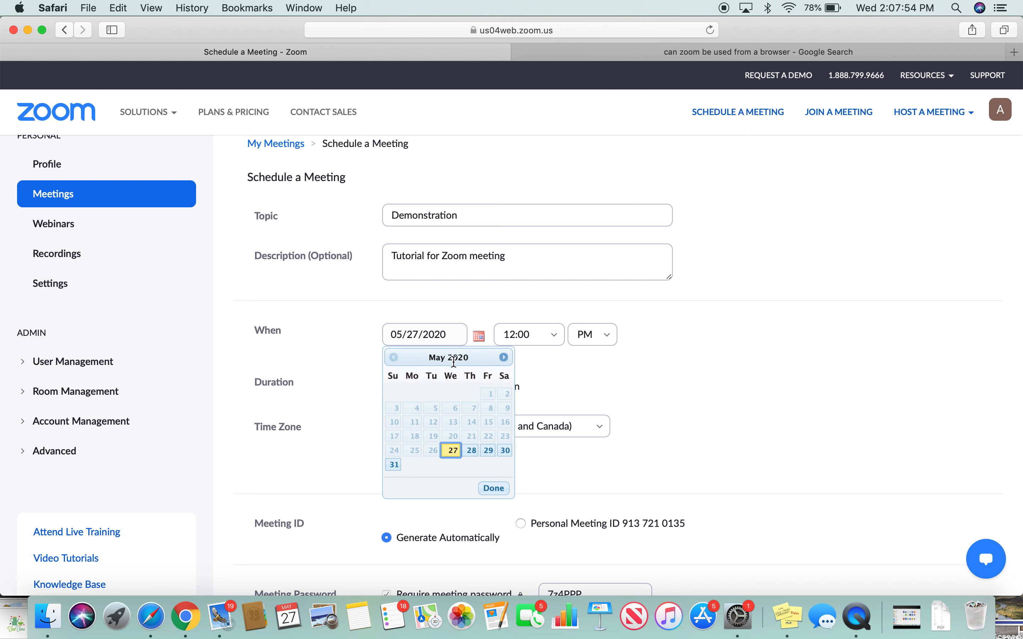
left_click(473, 450)
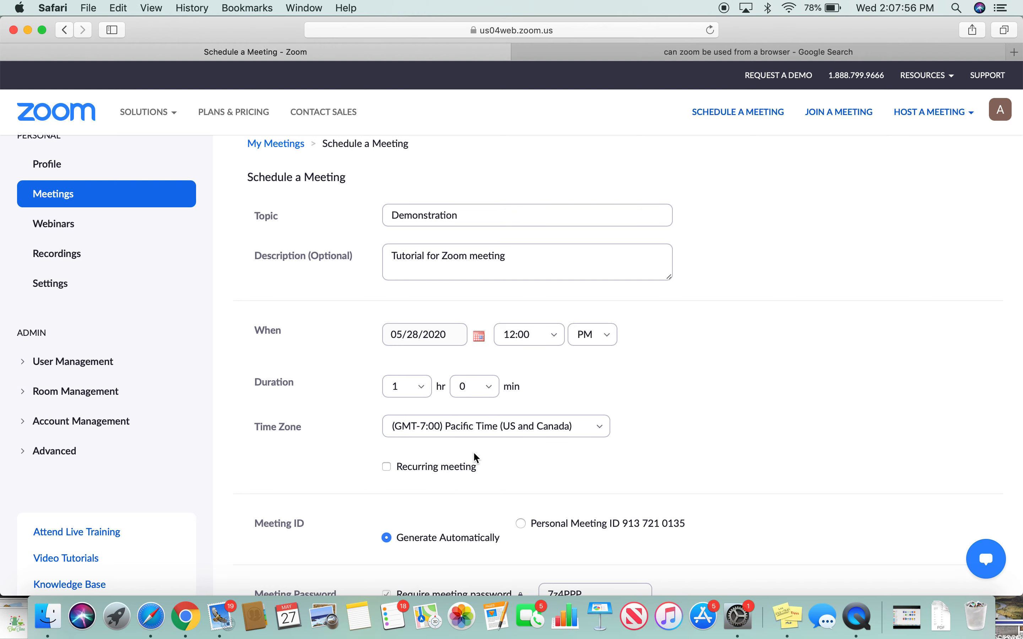
left_click(556, 341)
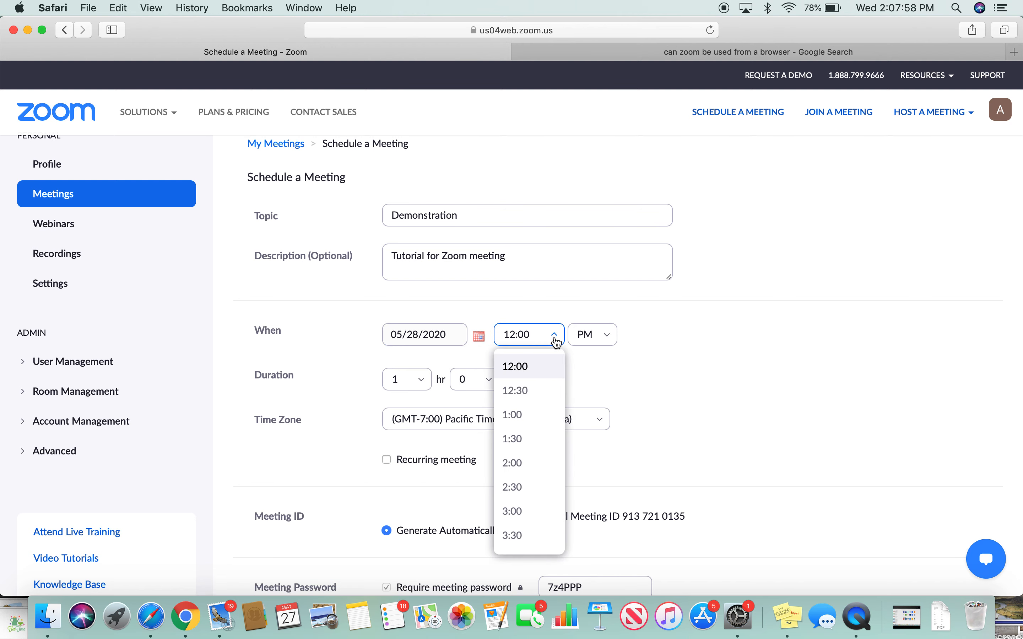
left_click(545, 370)
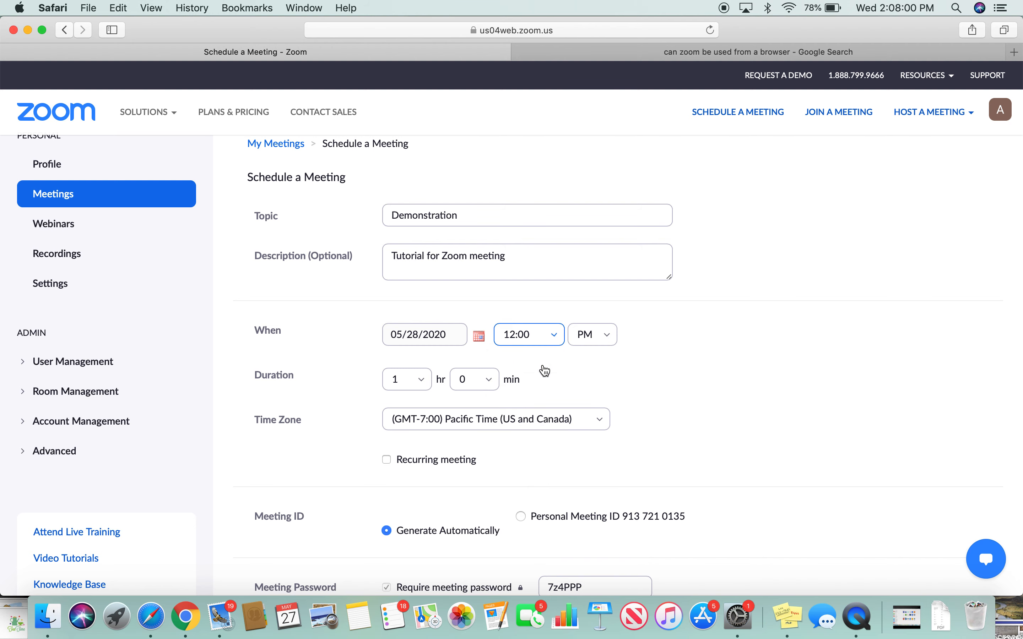
- Set the meeting duration to 0 hours 15 minutes
left_click(422, 416)
left_click(422, 387)
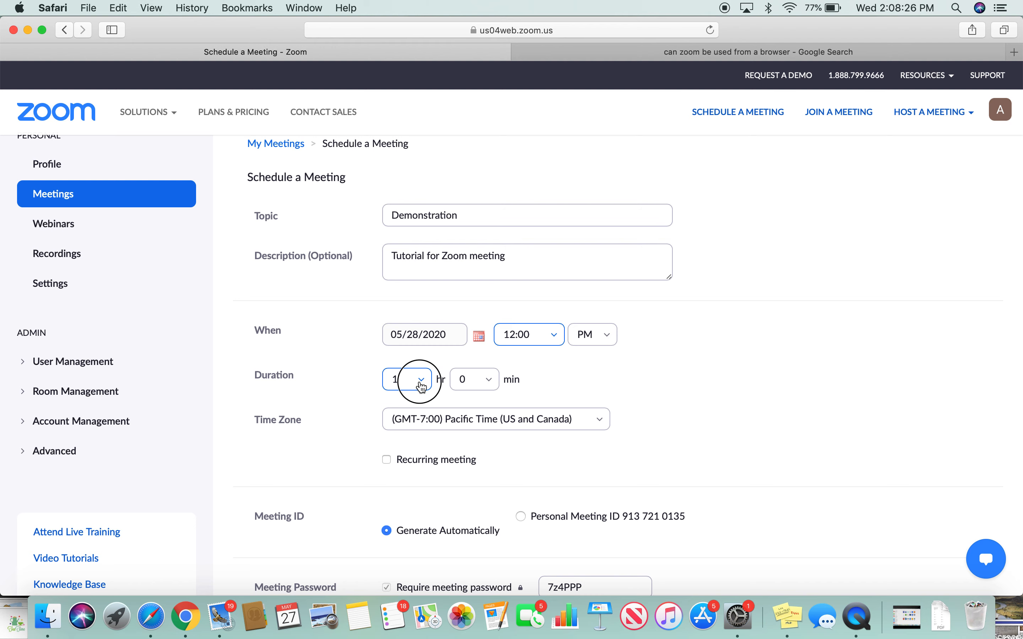
left_click(413, 173)
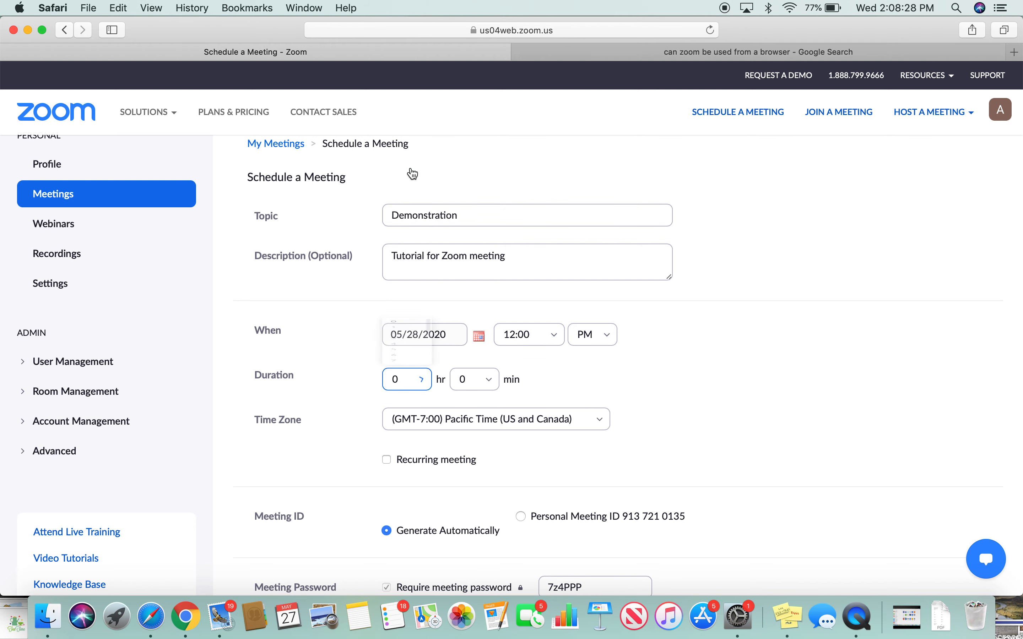
left_click(473, 380)
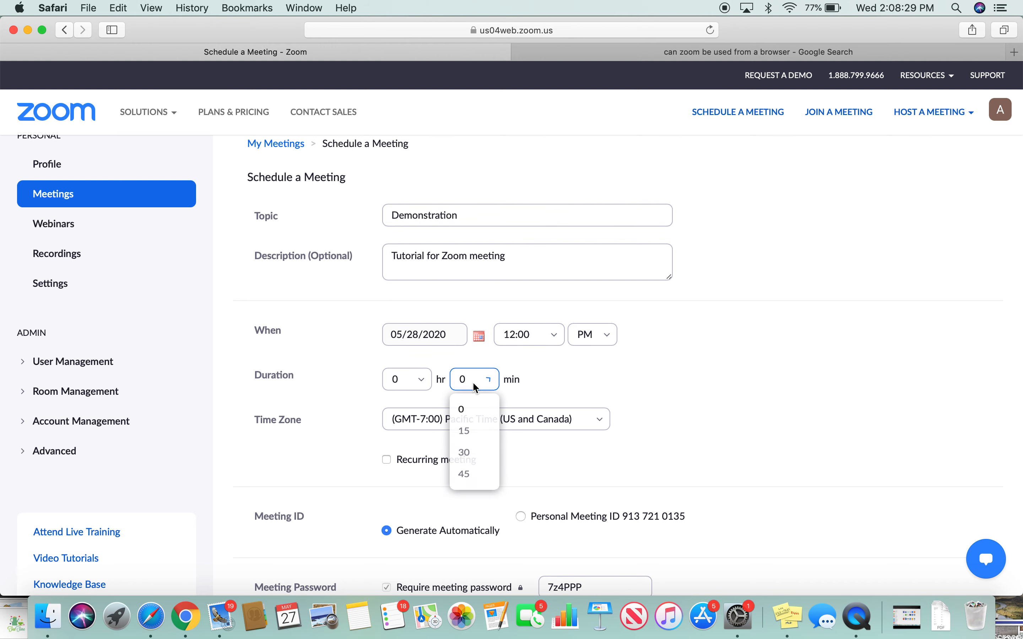
left_click(476, 437)
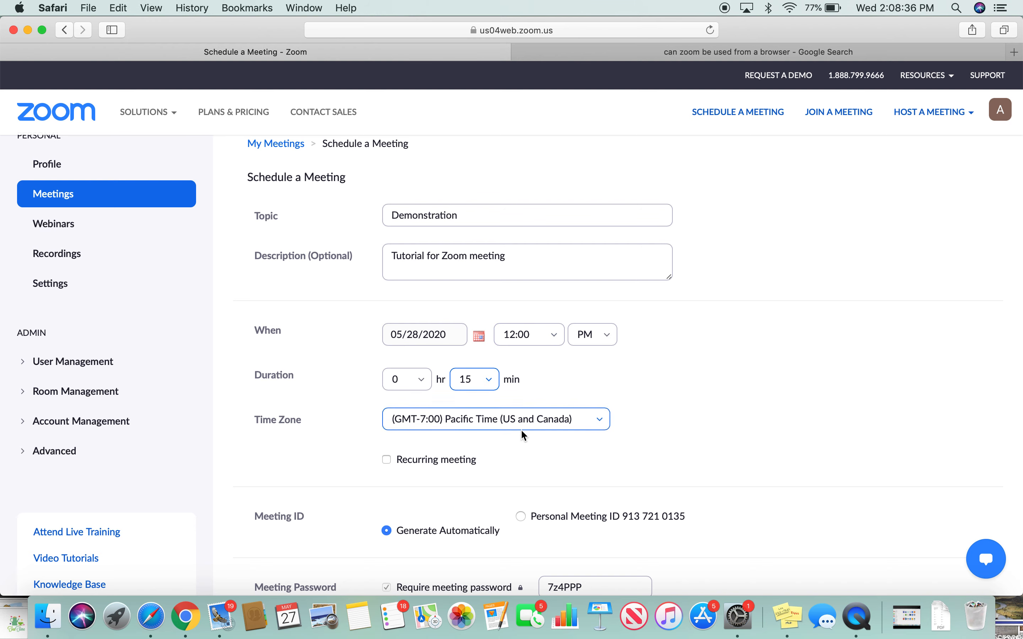
scroll(519, 435, "down", 2)
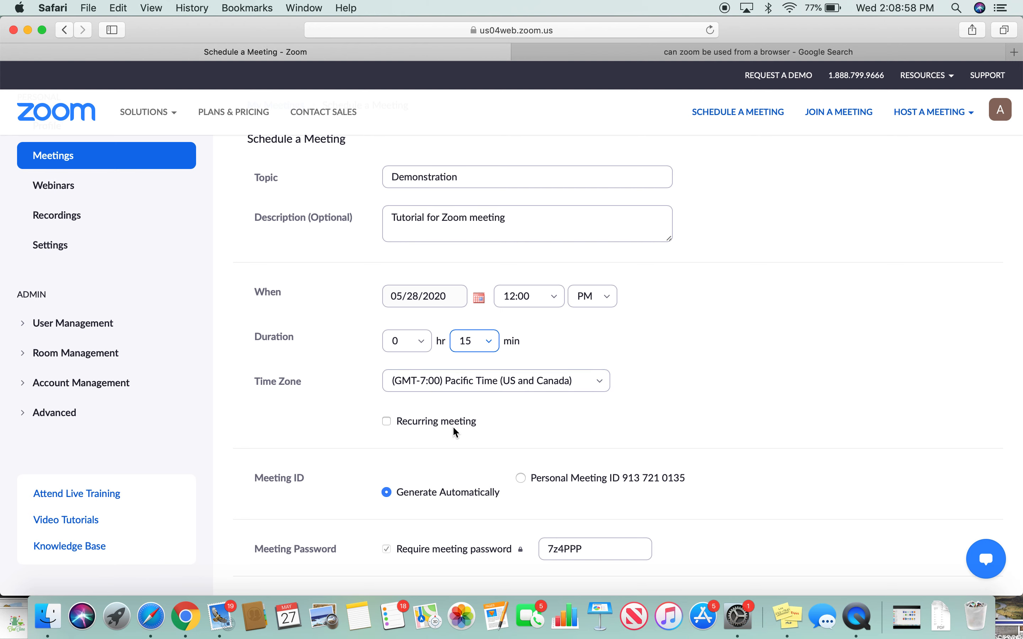
scroll(454, 428, "down", 1)
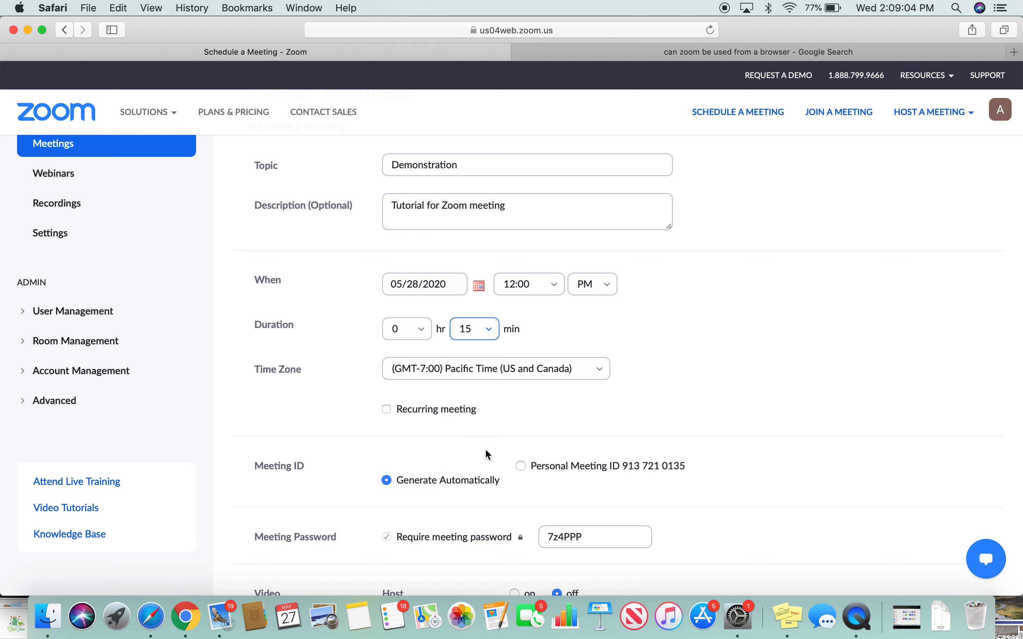
scroll(486, 452, "down", 5)
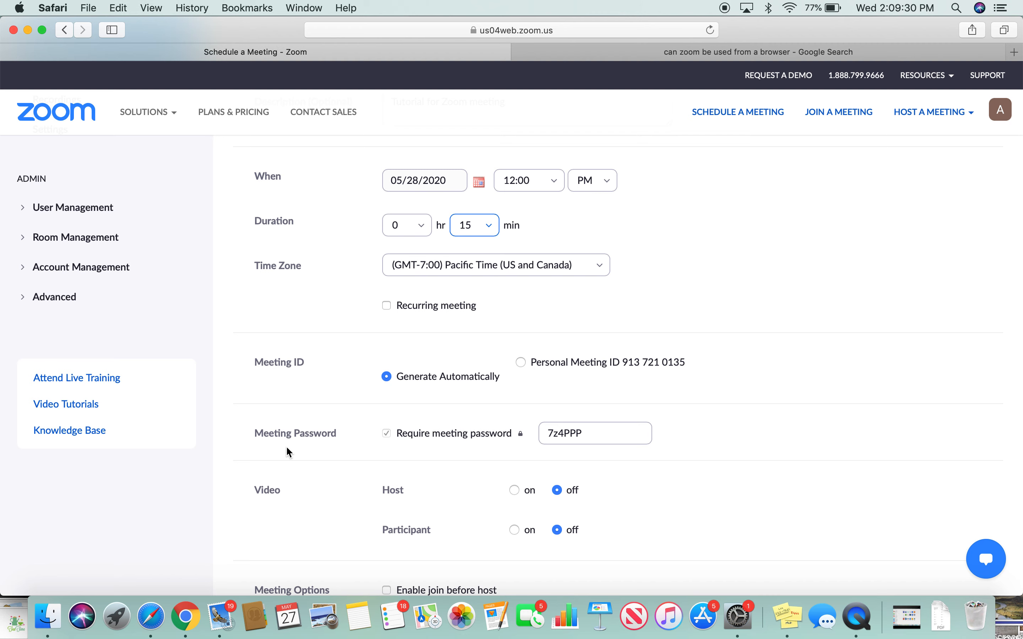
scroll(287, 451, "down", 2)
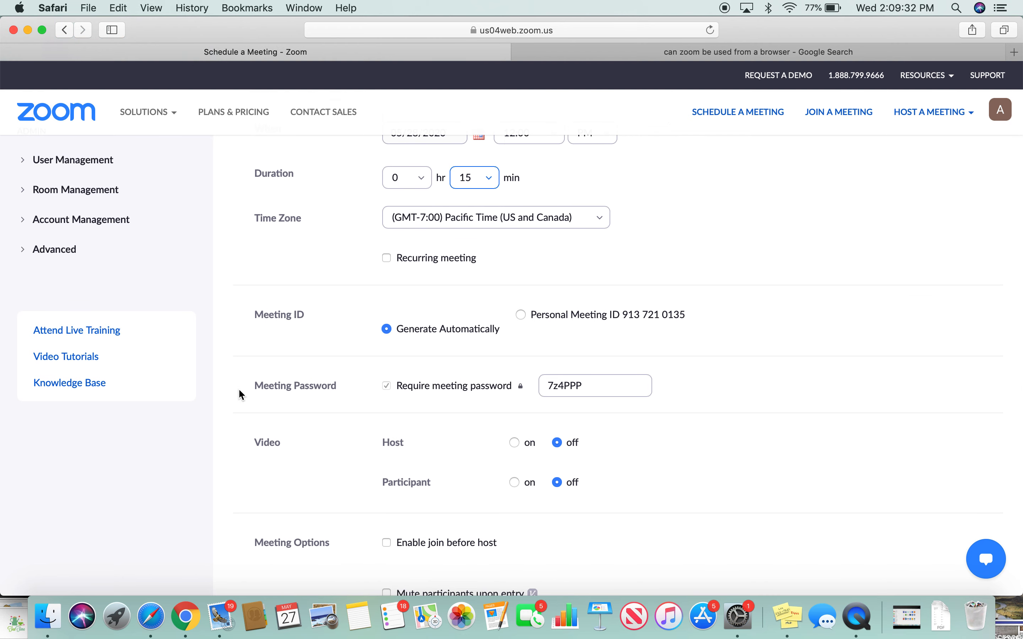
scroll(240, 394, "down", 4)
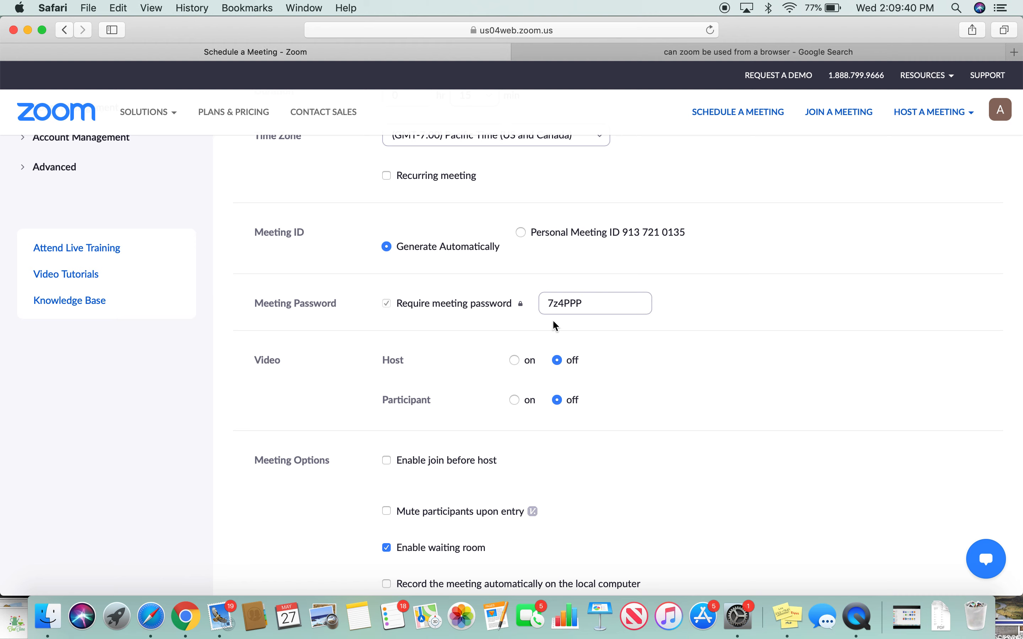
- Replace the auto-generated meeting password with a custom password
triple_click(383, 314)
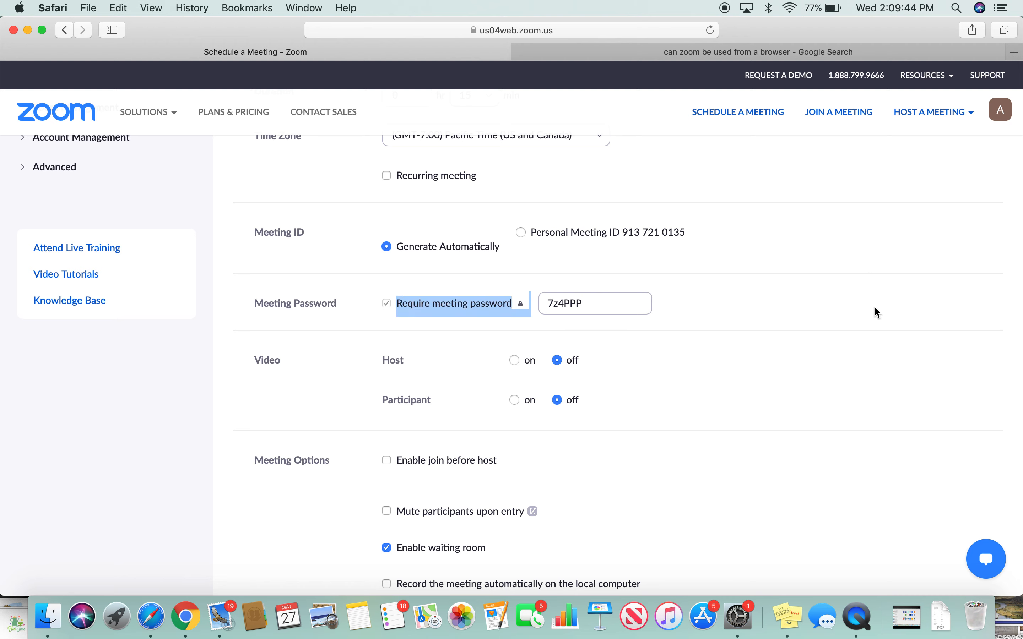
left_click(591, 315)
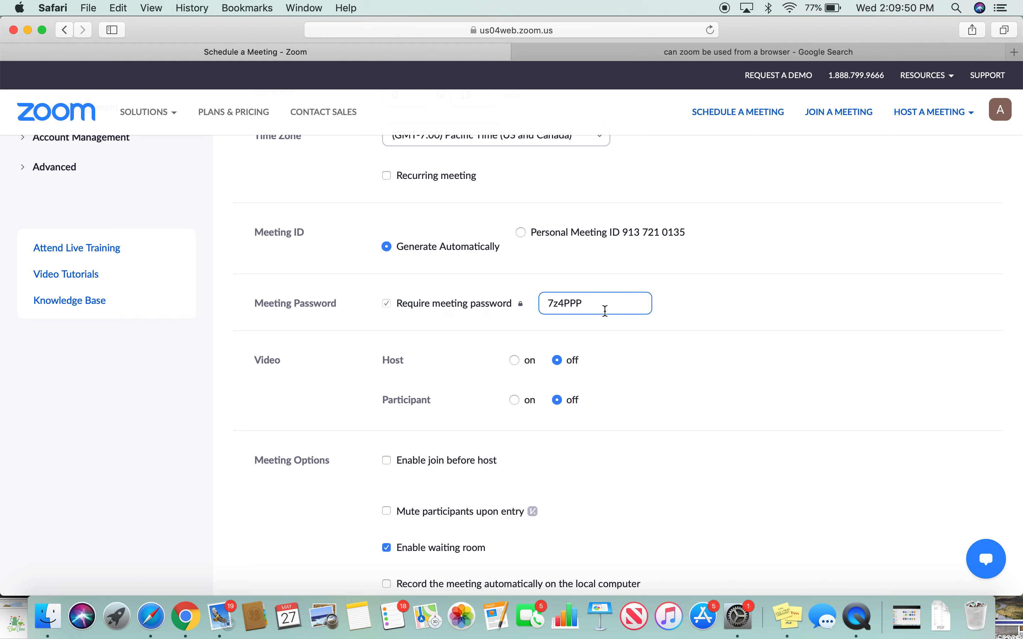
key("BackSpace")
key("BackSpace")
key("BackSpace")
key("BackSpace")
key("BackSpace")
key("BackSpace")
type("e")
key("BackSpace")
type("example")
left_click(847, 334)
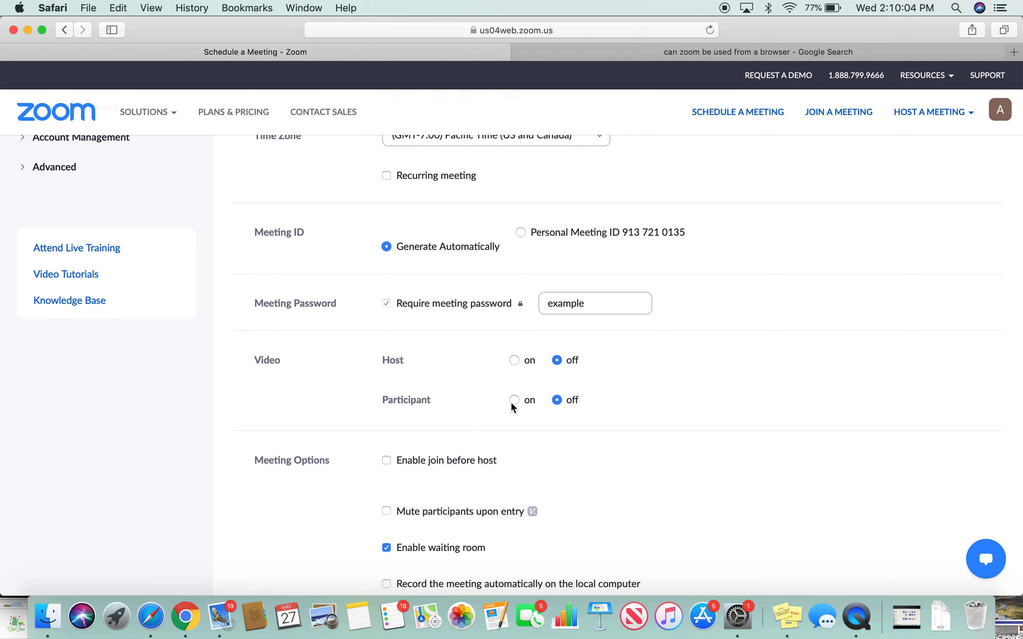
- Scroll down the form to the Video settings for host and participants
scroll(412, 325, "down", 2)
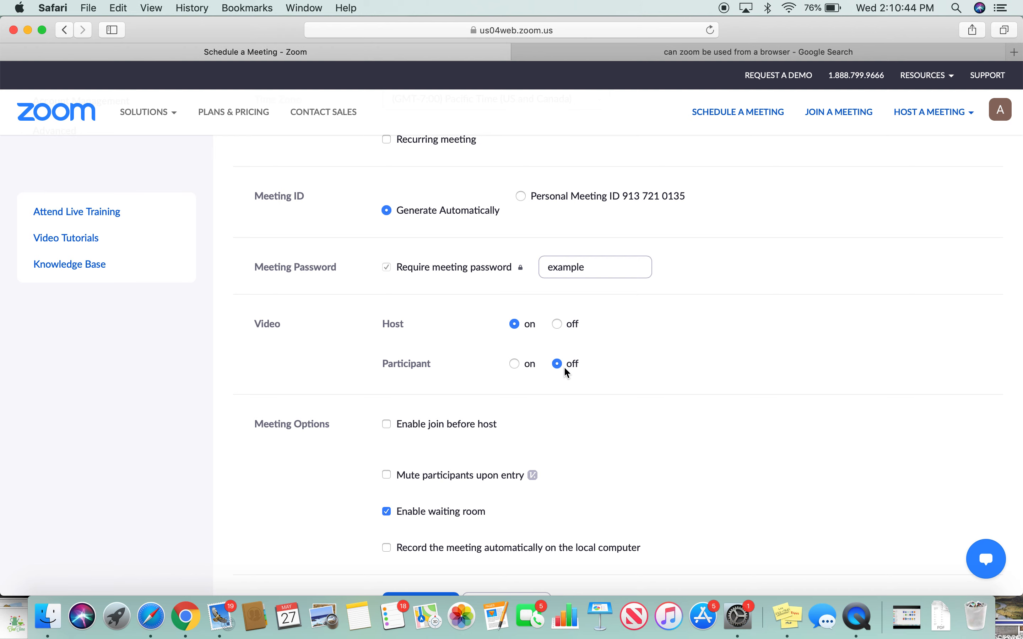
scroll(568, 372, "down", 6)
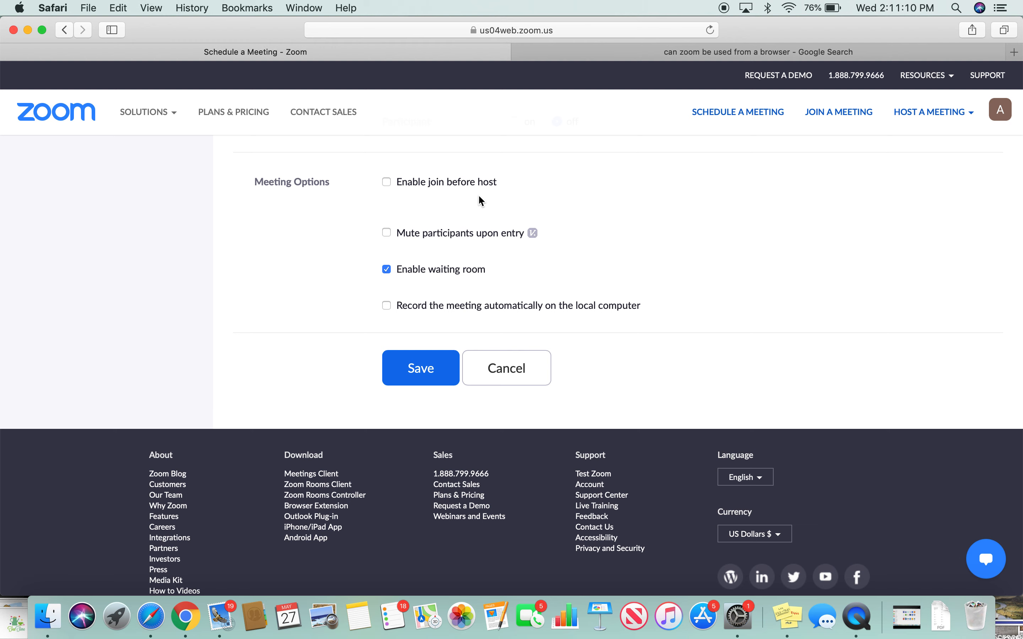
- Enable Mute participants upon entry, leave join before host off, and save the meeting
left_click(448, 185)
left_click(448, 184)
left_click(504, 240)
left_click(433, 376)
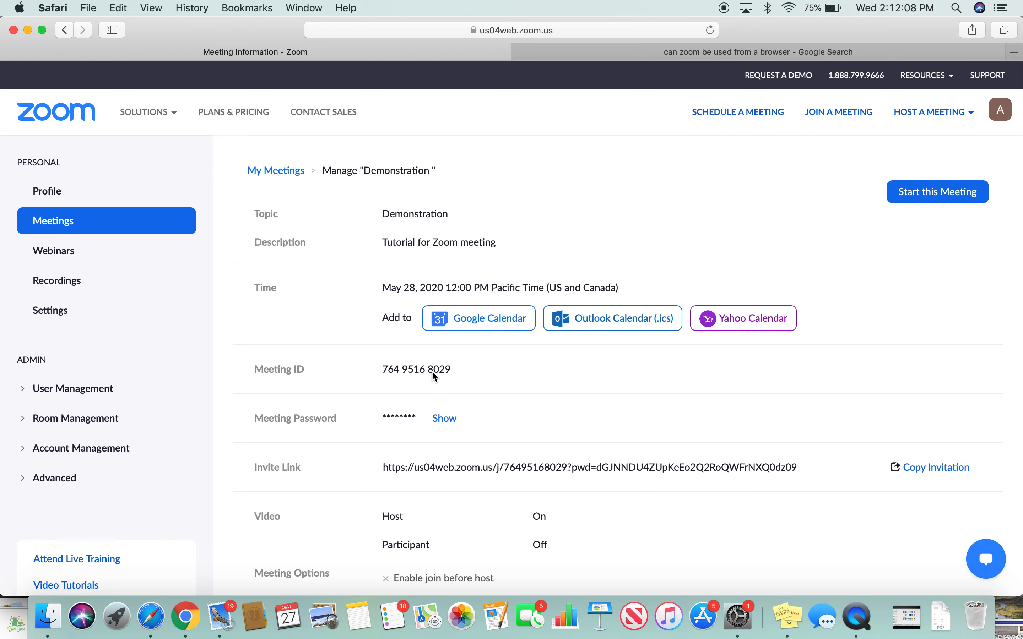
scroll(368, 354, "down", 10)
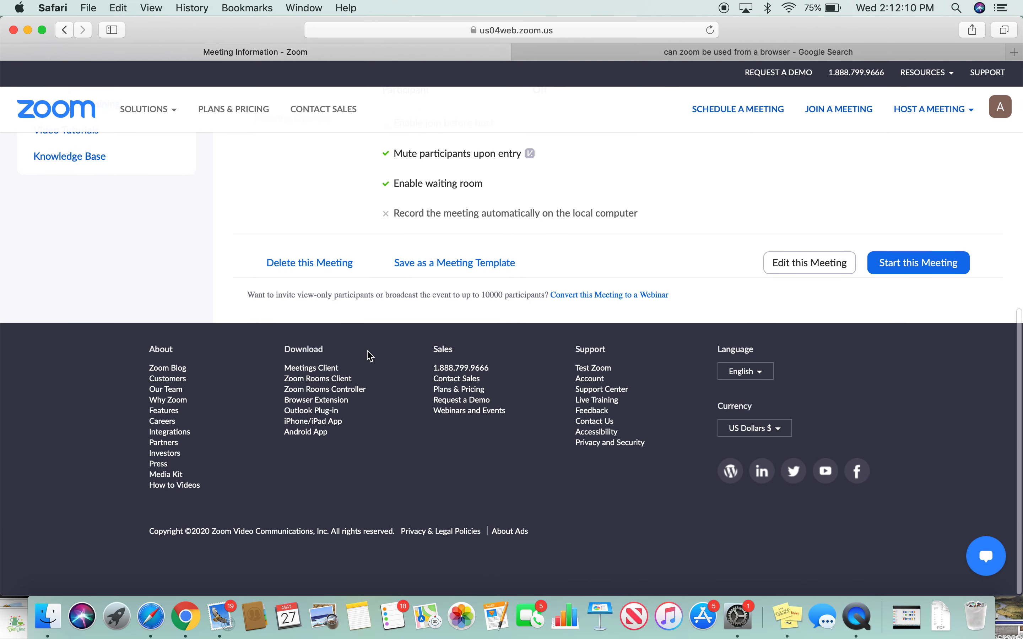
scroll(369, 355, "up", 10)
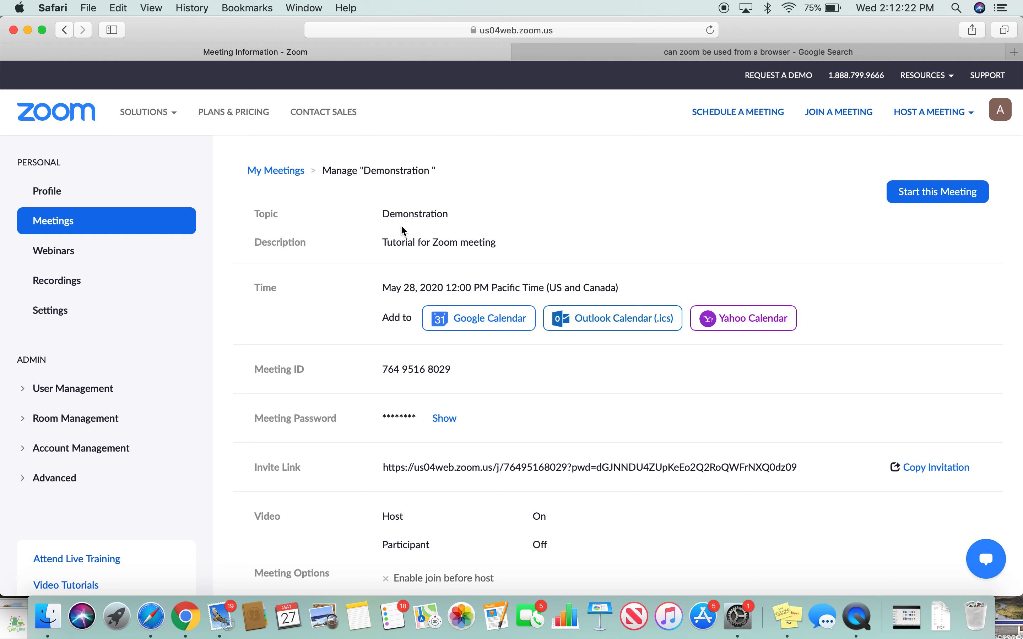
scroll(403, 228, "down", 2)
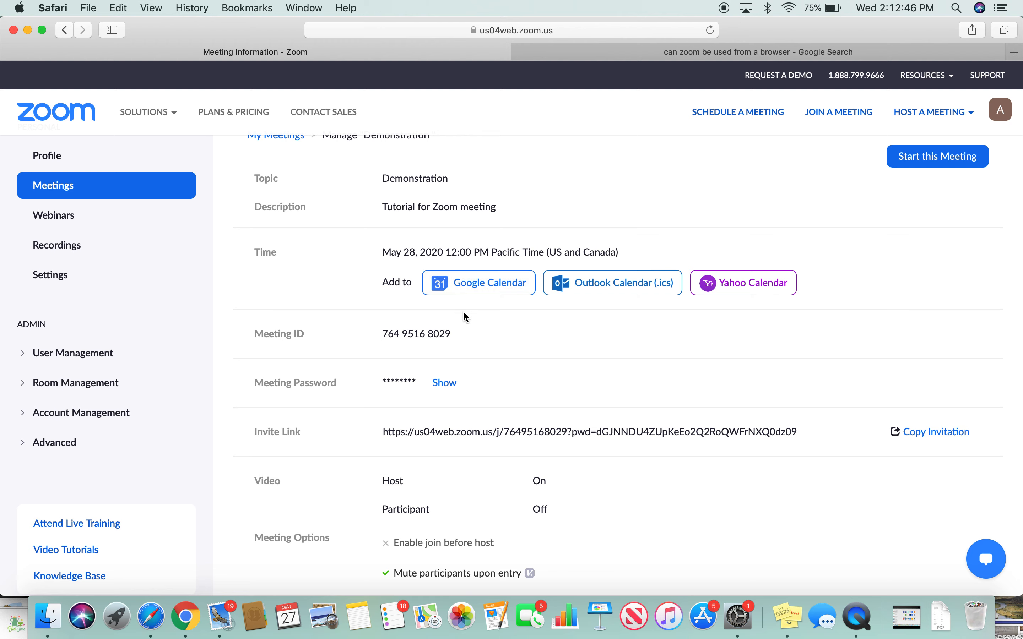
scroll(317, 357, "down", 3)
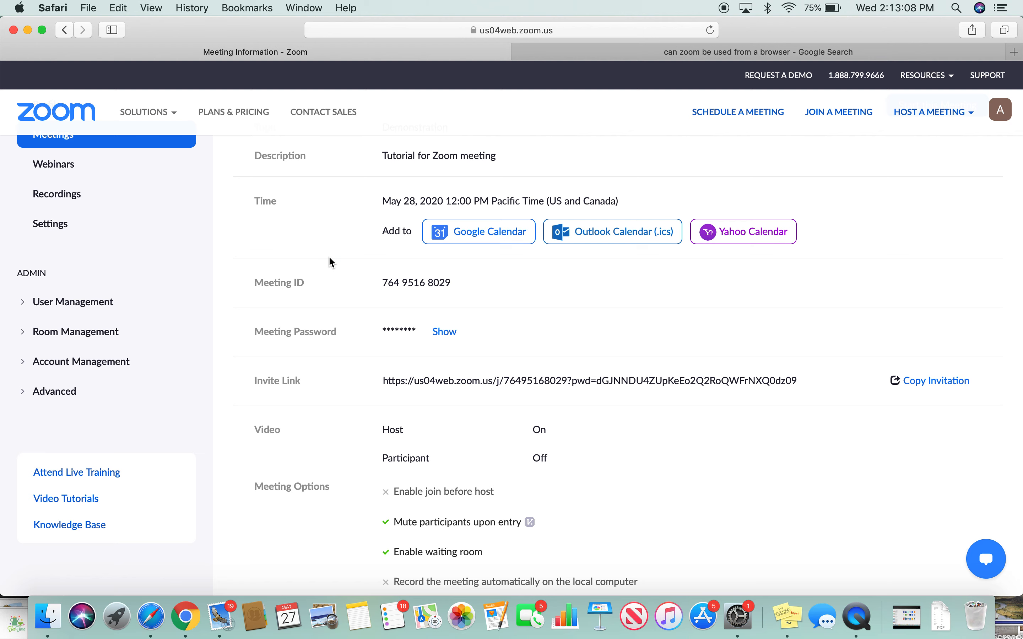
- Show the meeting password, then display the Demonstration invitation text
left_click(445, 338)
scroll(278, 415, "down", 3)
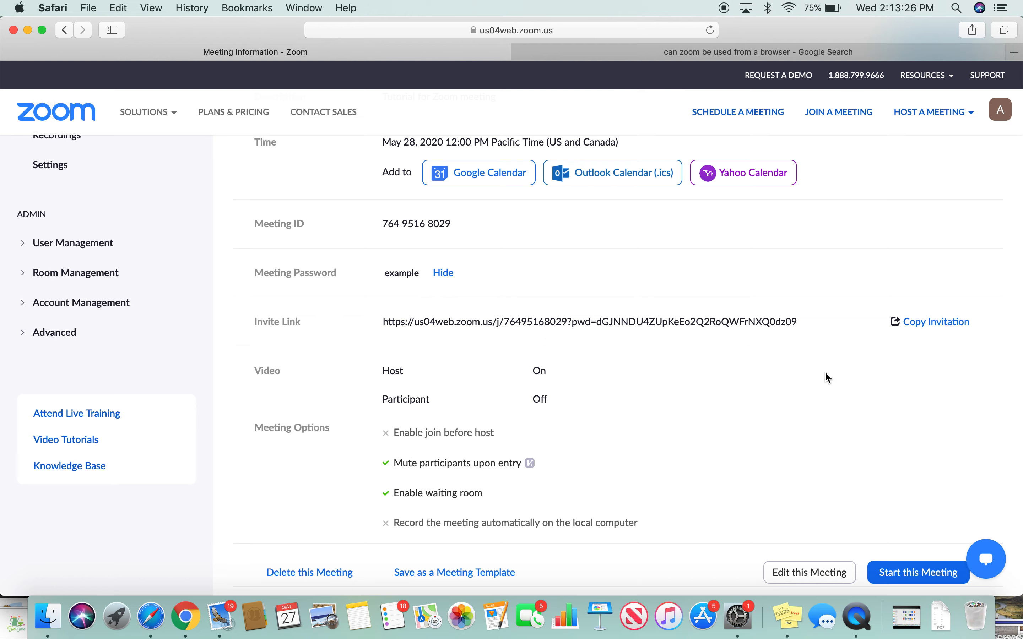
left_click(924, 326)
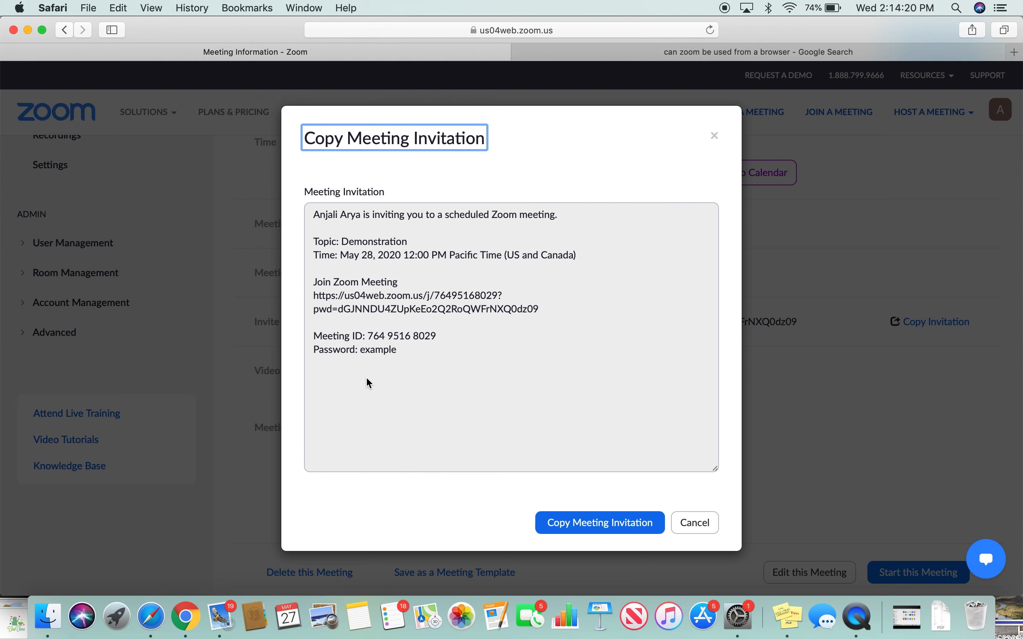
- Copy the Demonstration meeting invitation to the clipboard and close the invitation window
left_click_drag(379, 358, 335, 210)
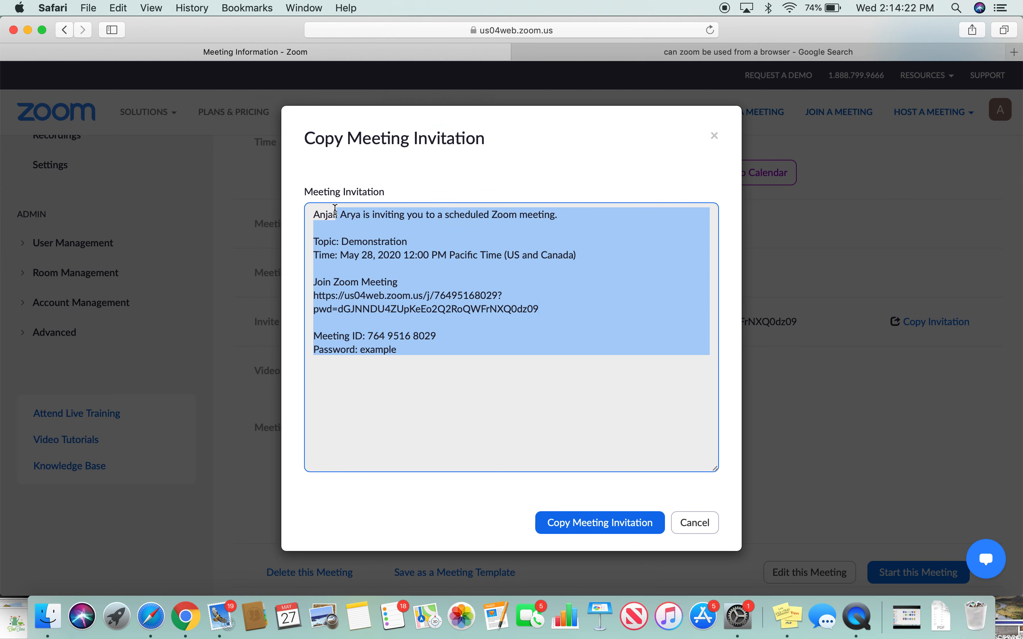
left_click(473, 148)
left_click(561, 528)
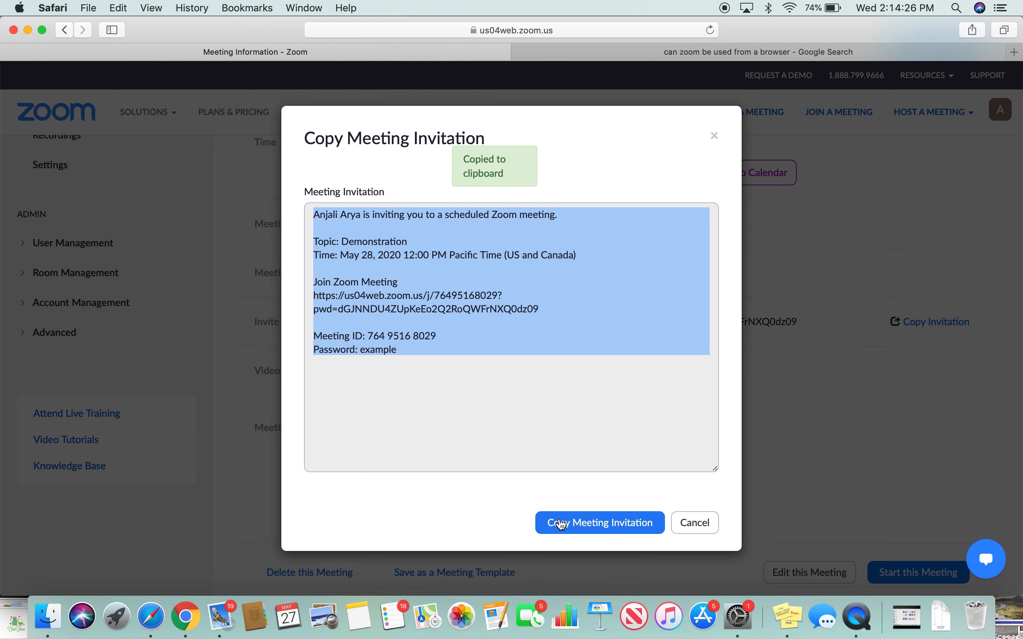
left_click(715, 143)
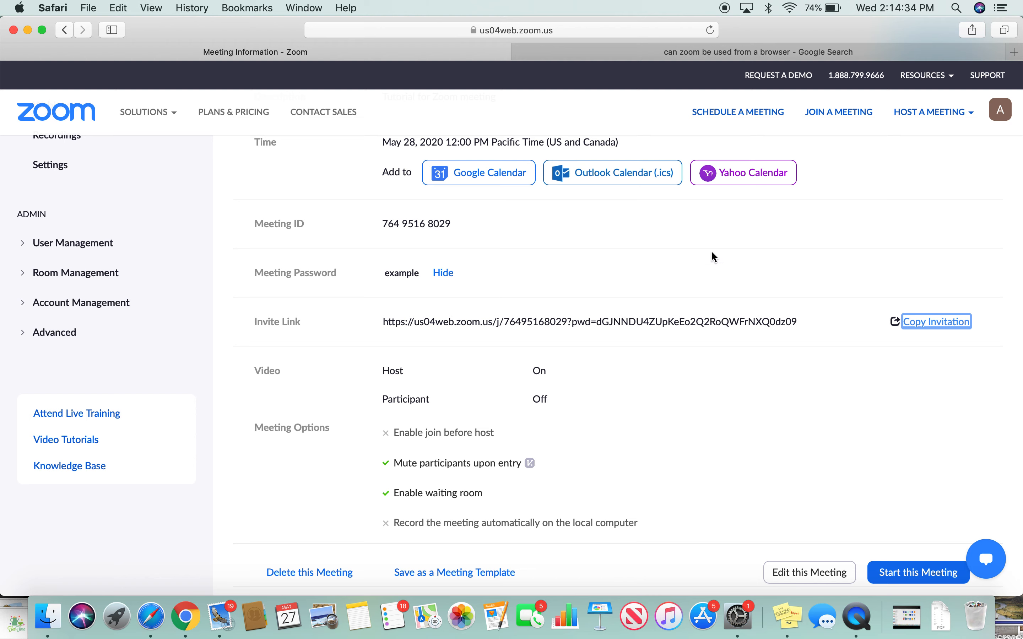
- Review the Demonstration meeting page, then go to the Profile page
scroll(489, 457, "down", 1)
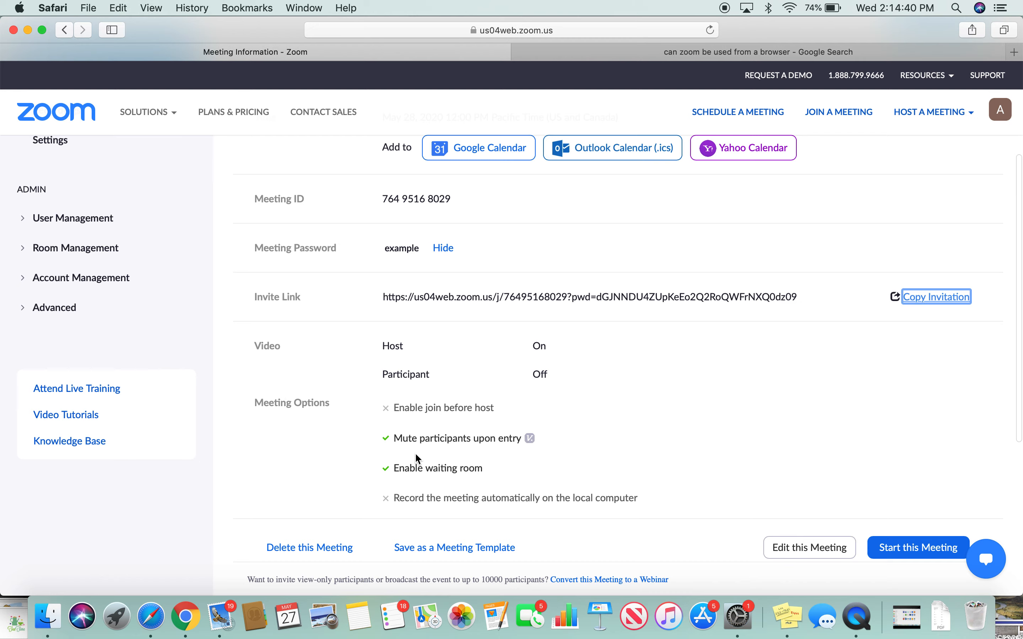
scroll(416, 454, "down", 7)
scroll(416, 455, "up", 11)
scroll(416, 455, "down", 9)
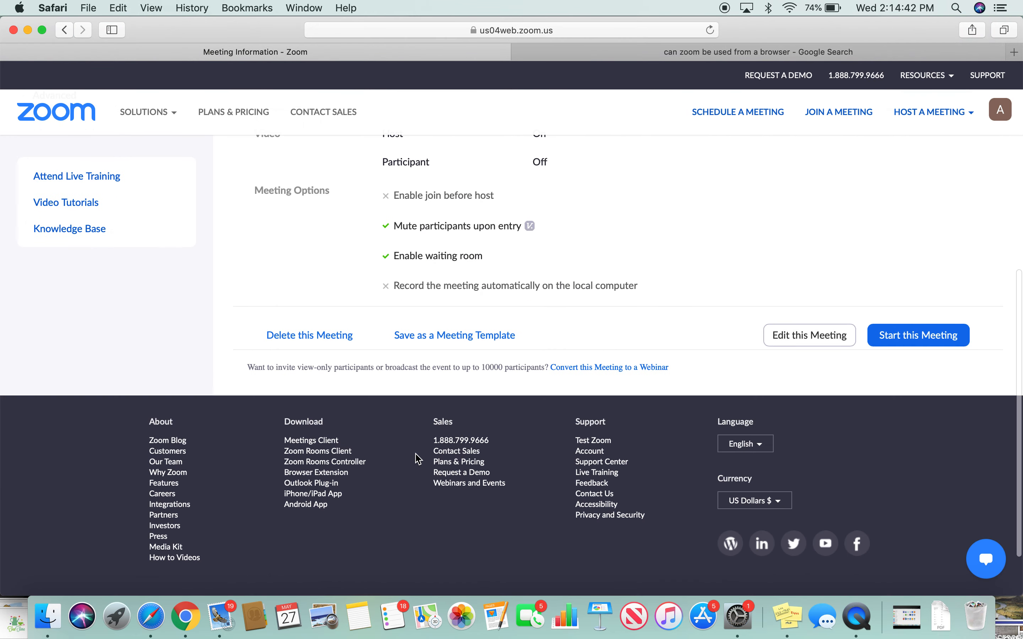
scroll(417, 459, "up", 8)
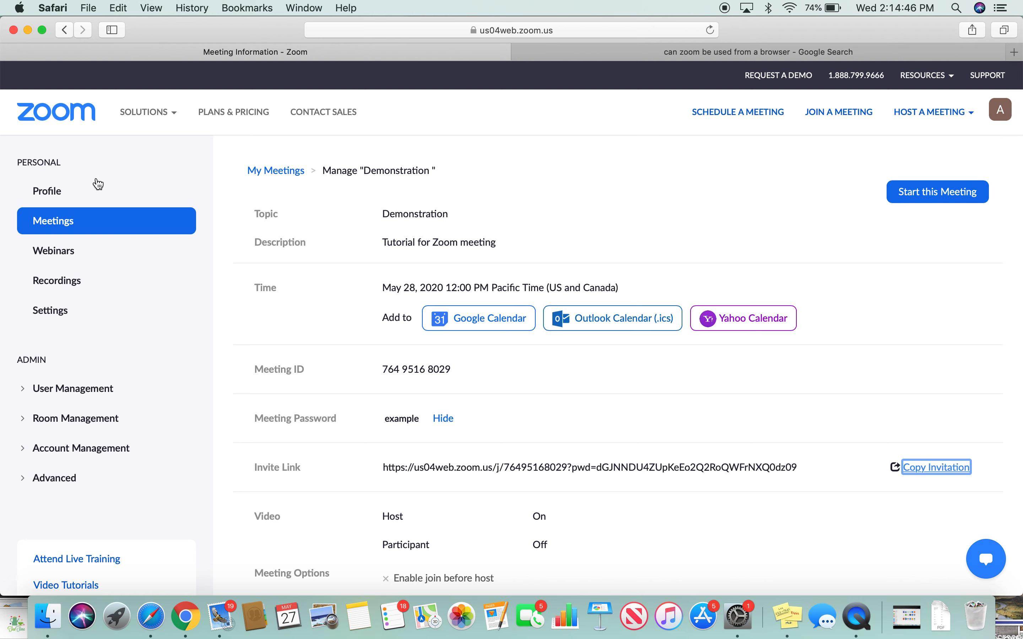
left_click(89, 195)
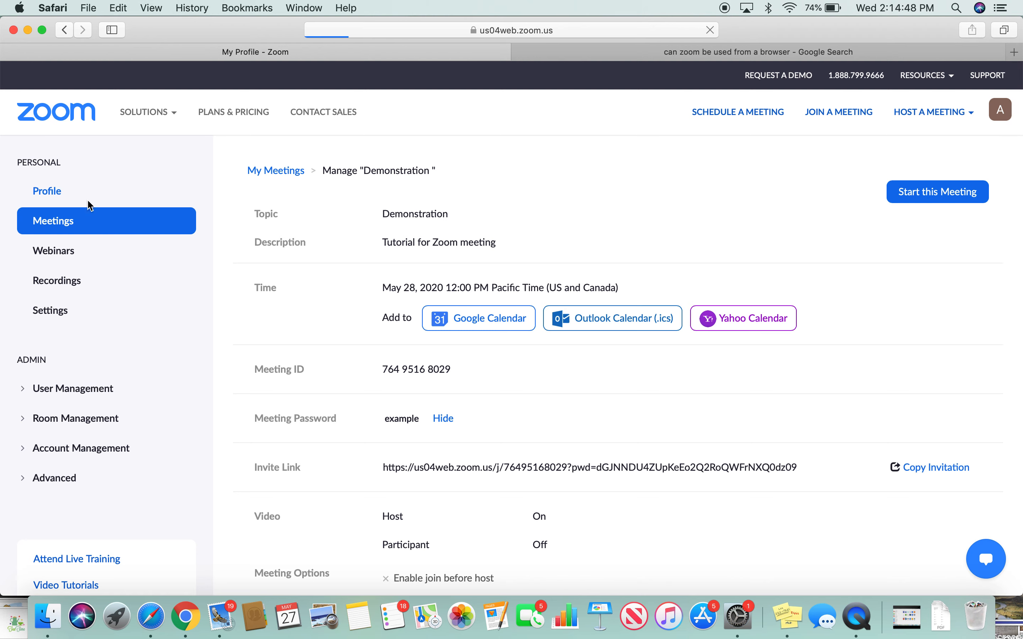
- View Demonstration under Upcoming Meetings, then open the Join a Meeting page
left_click(76, 228)
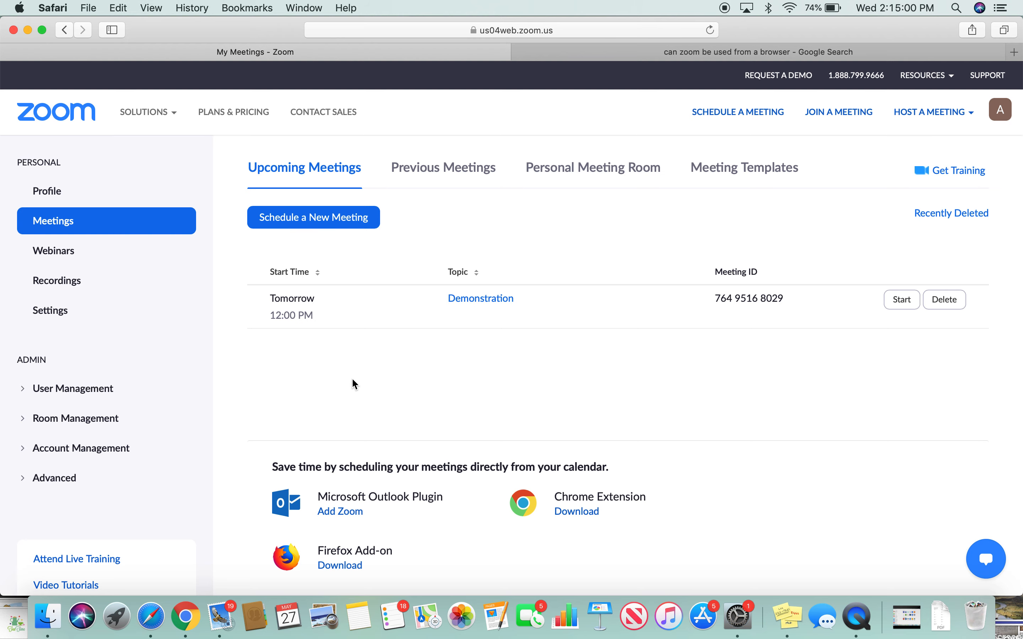
scroll(351, 383, "down", 1)
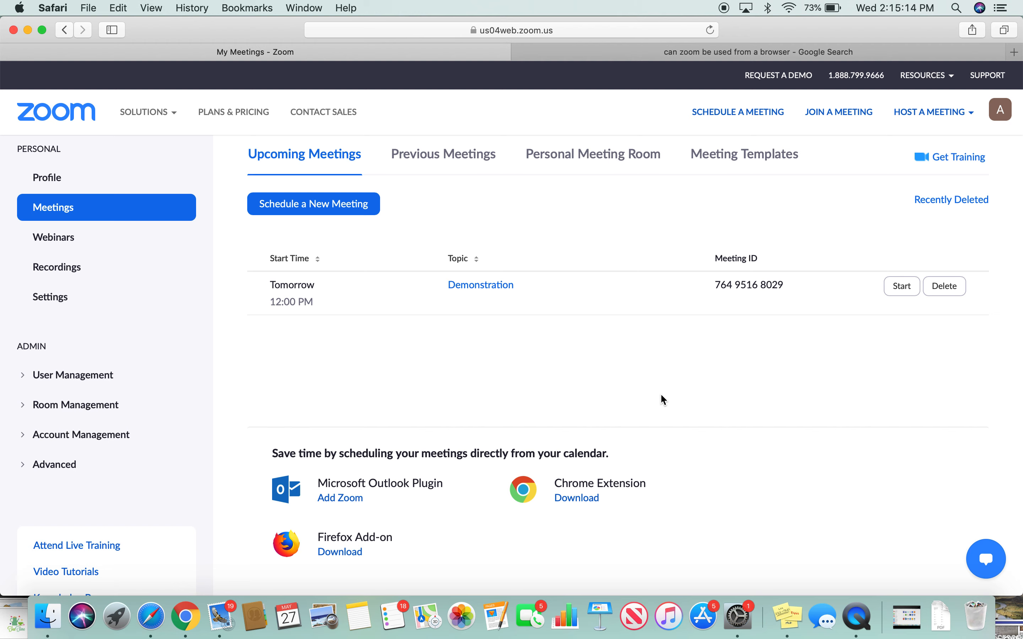
left_click(829, 111)
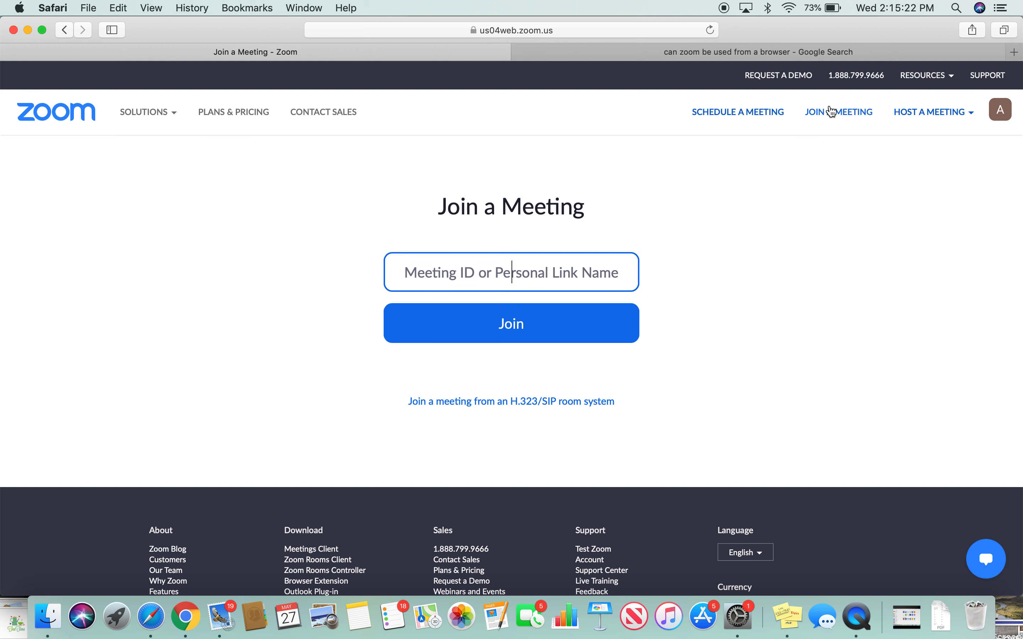
left_click(65, 29)
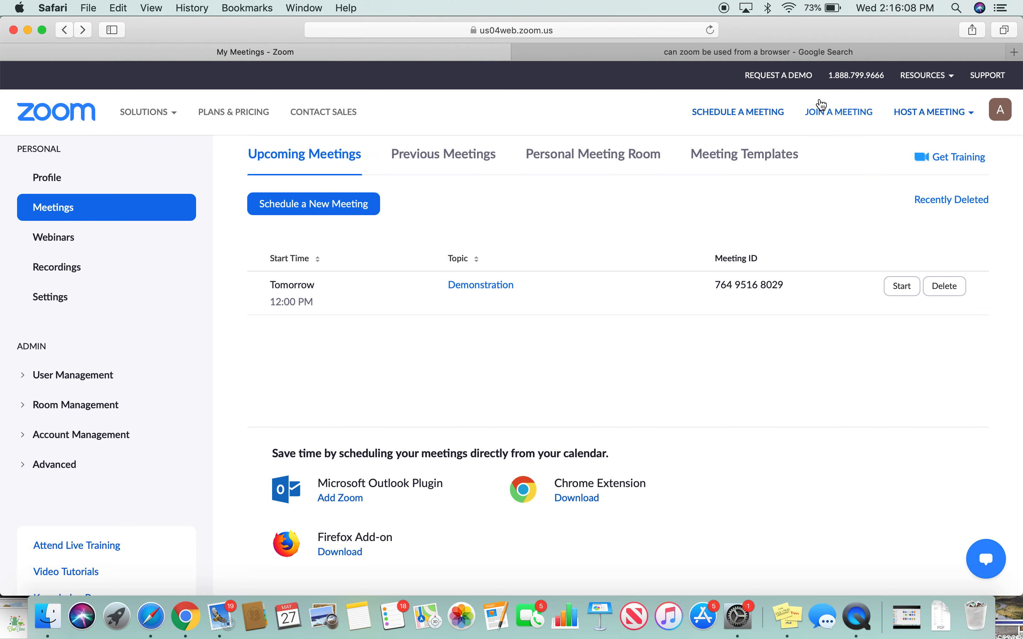
left_click(828, 115)
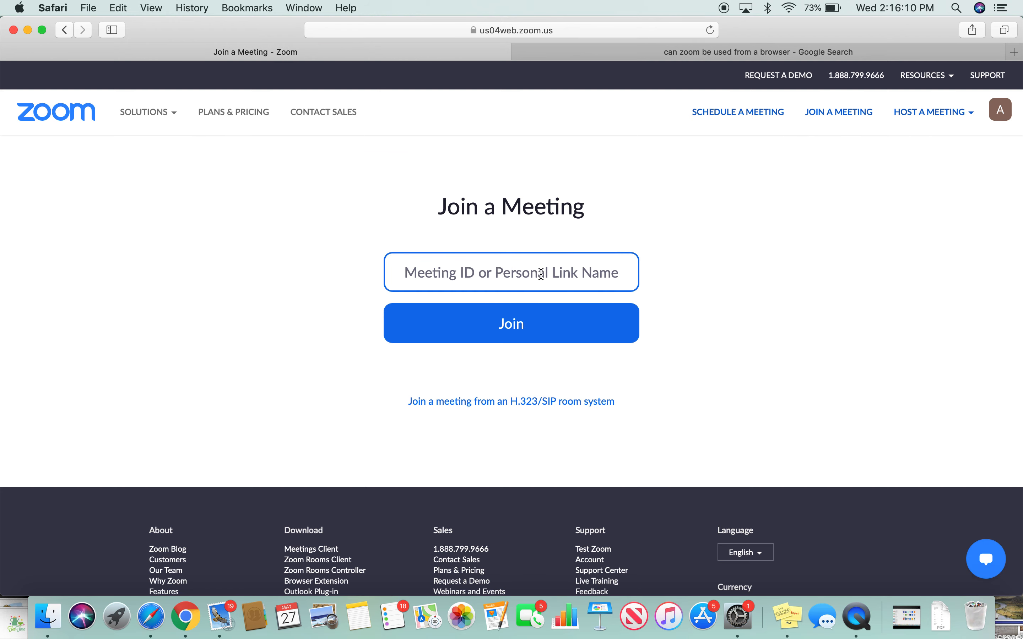
left_click(527, 275)
type("38740289384")
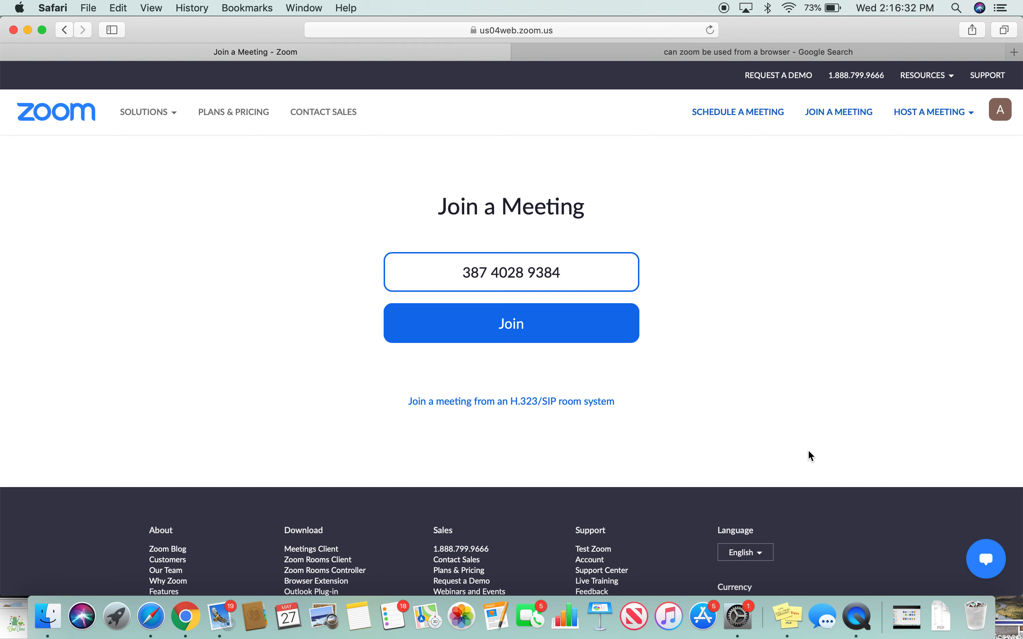
key("BackSpace")
key("BackSpace")
key("BackSpace")
key("BackSpace")
key("BackSpace")
key("BackSpace")
key("BackSpace")
key("BackSpace")
key("BackSpace")
key("BackSpace")
key("BackSpace")
key("BackSpace")
key("BackSpace")
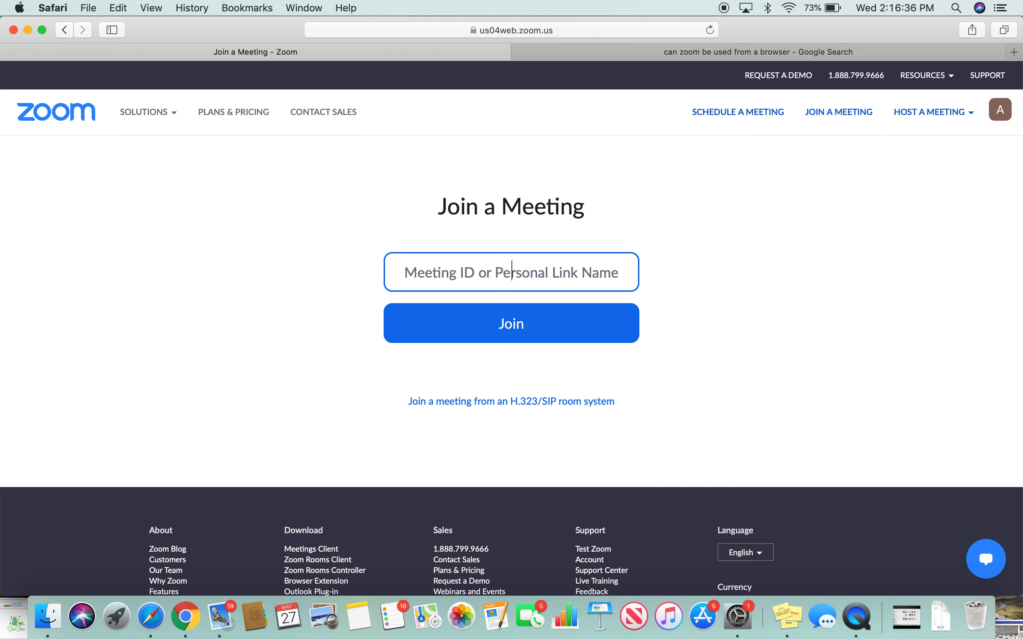
left_click(62, 30)
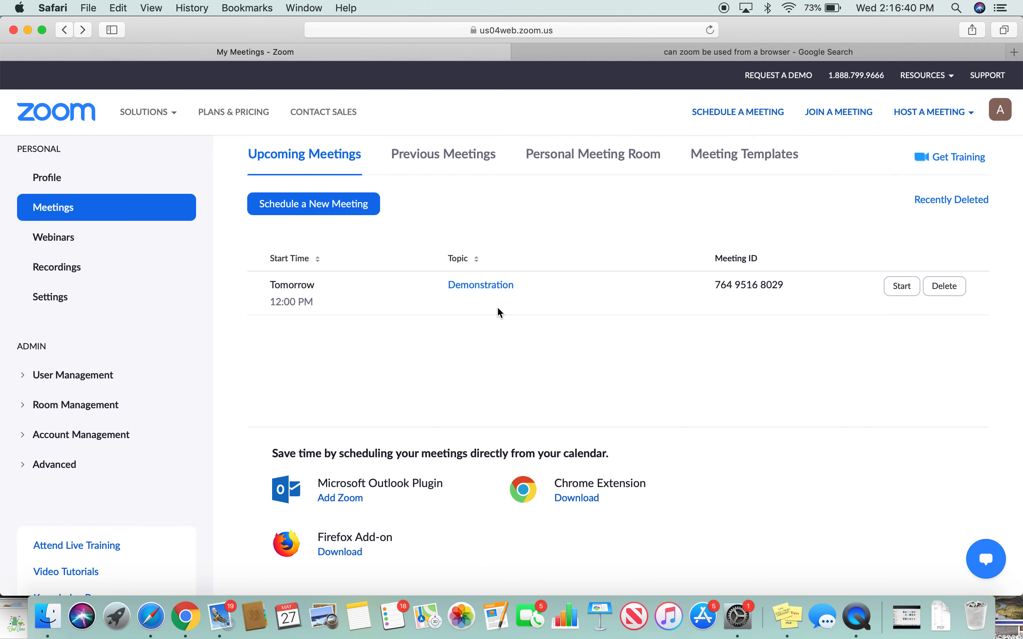
scroll(498, 311, "down", 8)
scroll(498, 310, "up", 10)
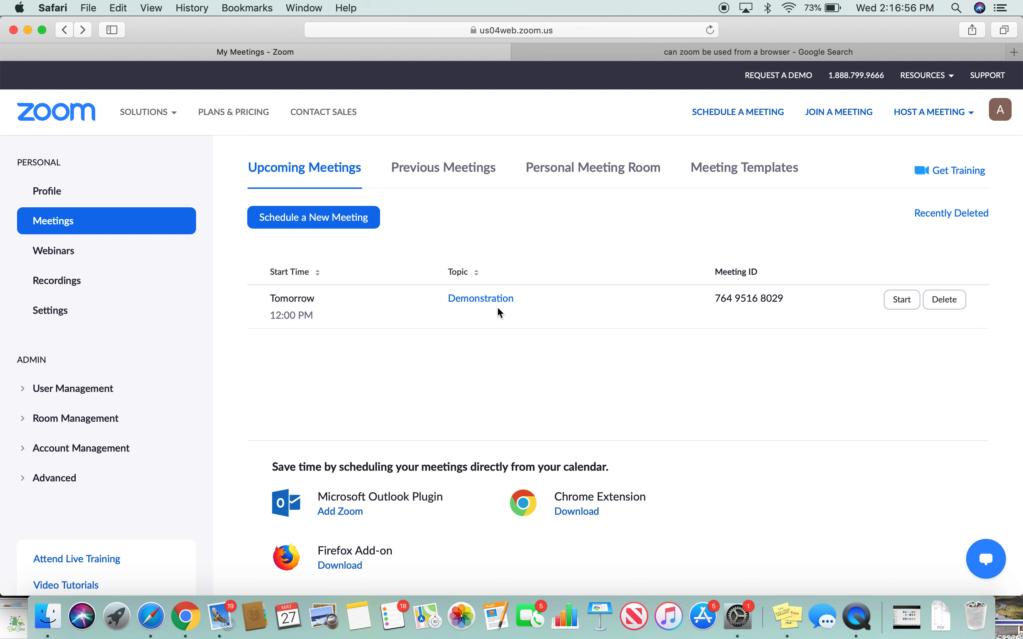
mouse_move(1001, 109)
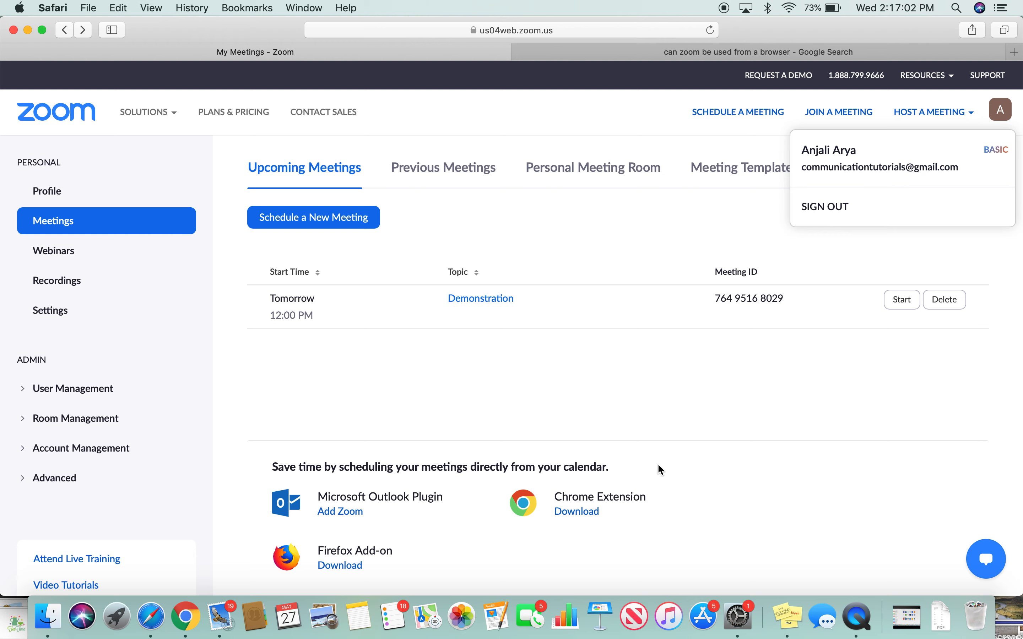
left_click(649, 370)
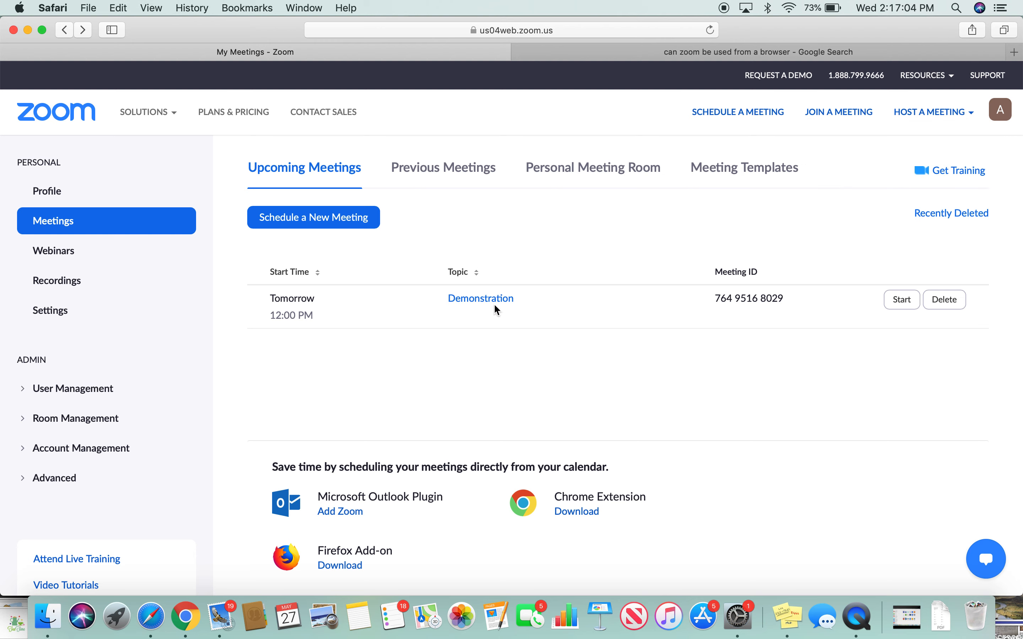